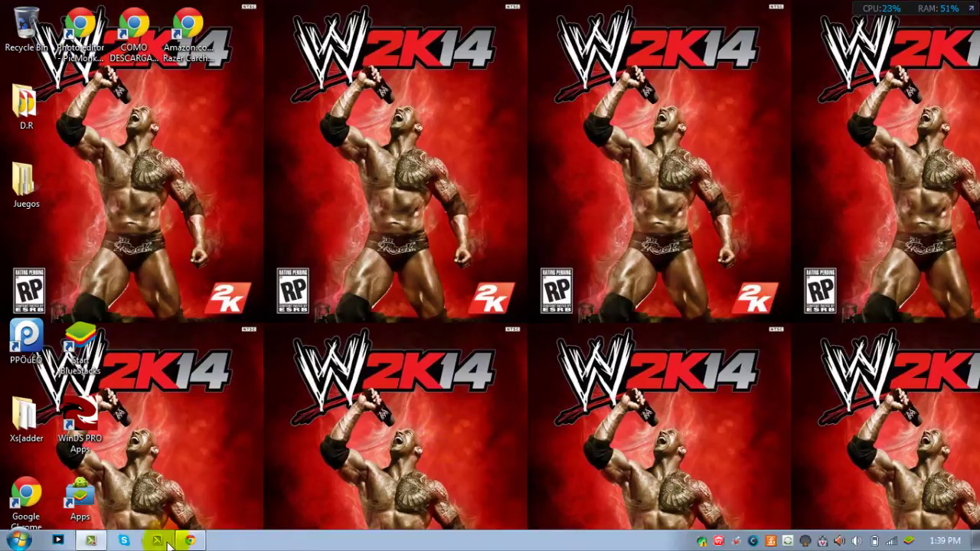
# Restore the Chrome window showing the YouTube channel and switch to the PicMonkey photo editor tab.
pyautogui.click(190, 541)
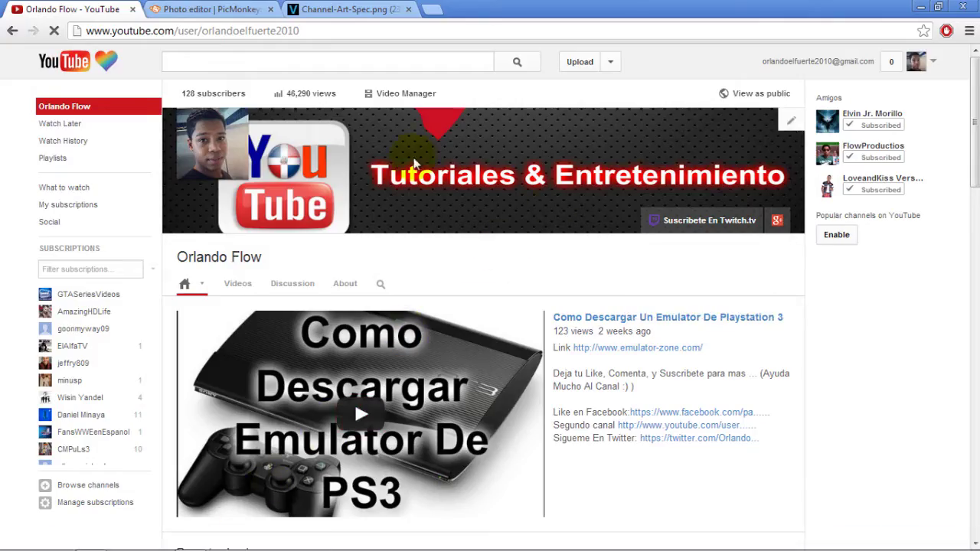
pyautogui.moveTo(475, 172)
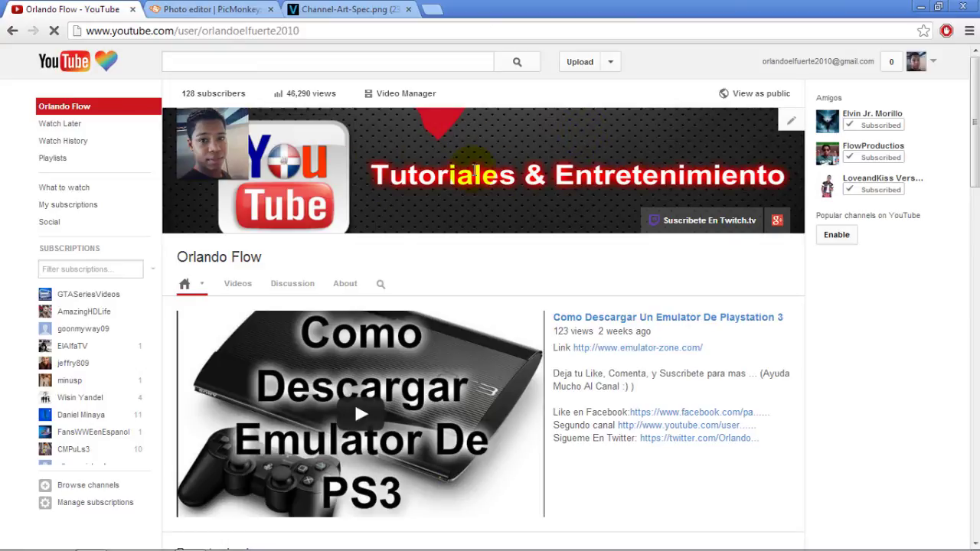
pyautogui.click(197, 10)
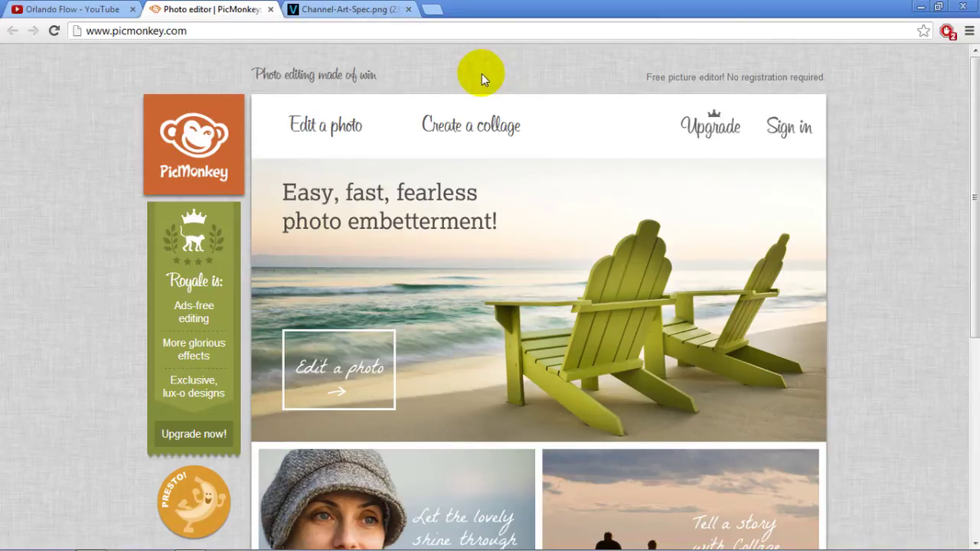
# Open the pizap flag banner from the Background folder in PicMonkey's editor.
pyautogui.click(315, 130)
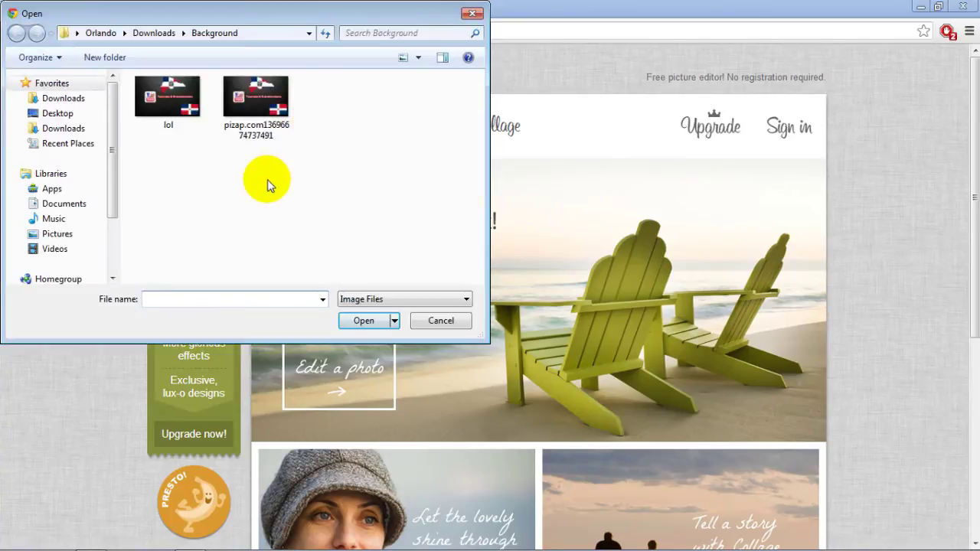
pyautogui.doubleClick(264, 96)
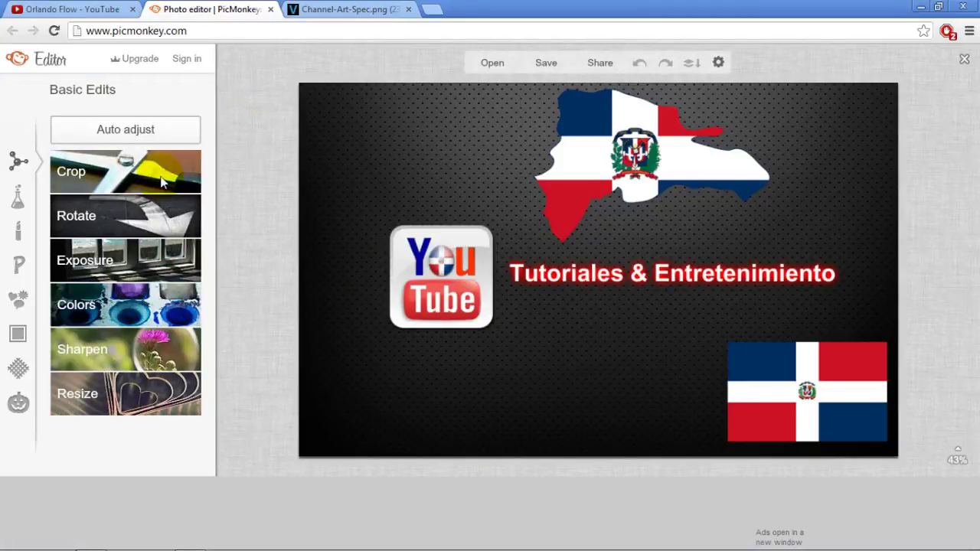
# Open Resize with Keep proportions unchecked, and read the 2120 × 1192 channel art spec.
pyautogui.click(104, 396)
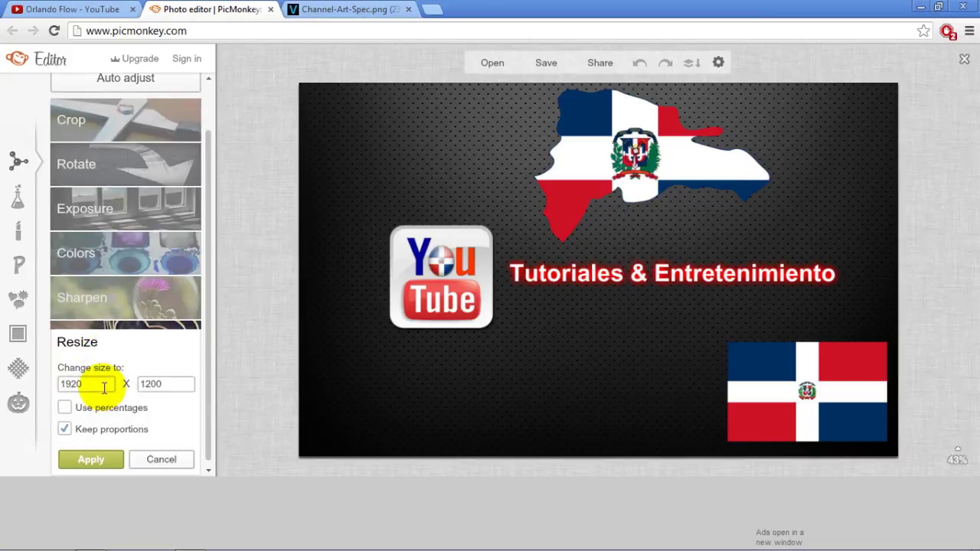
pyautogui.click(65, 429)
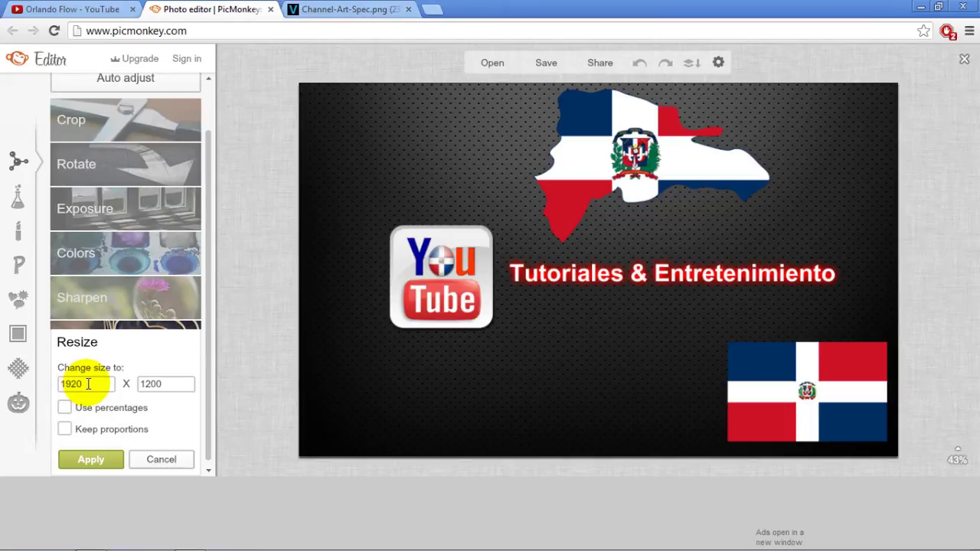
pyautogui.click(387, 8)
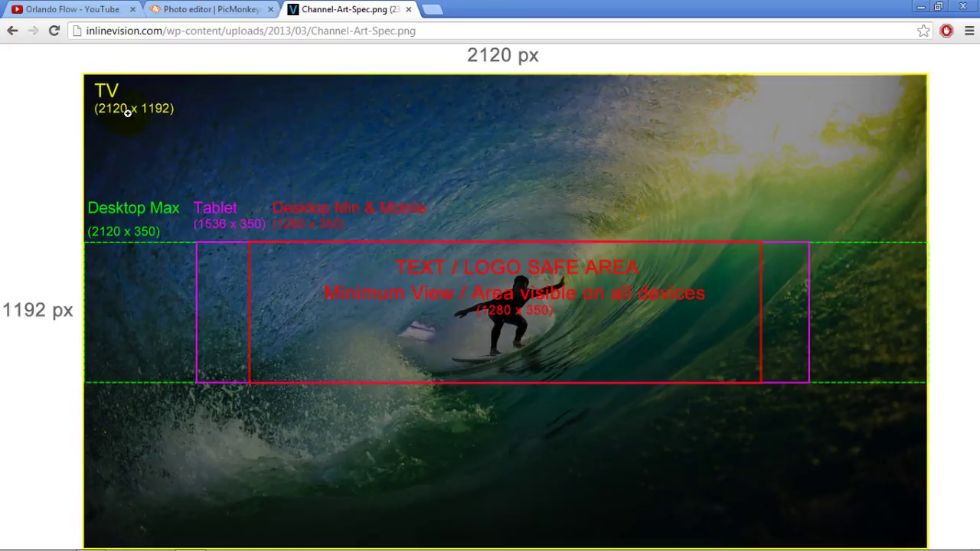
pyautogui.click(127, 112)
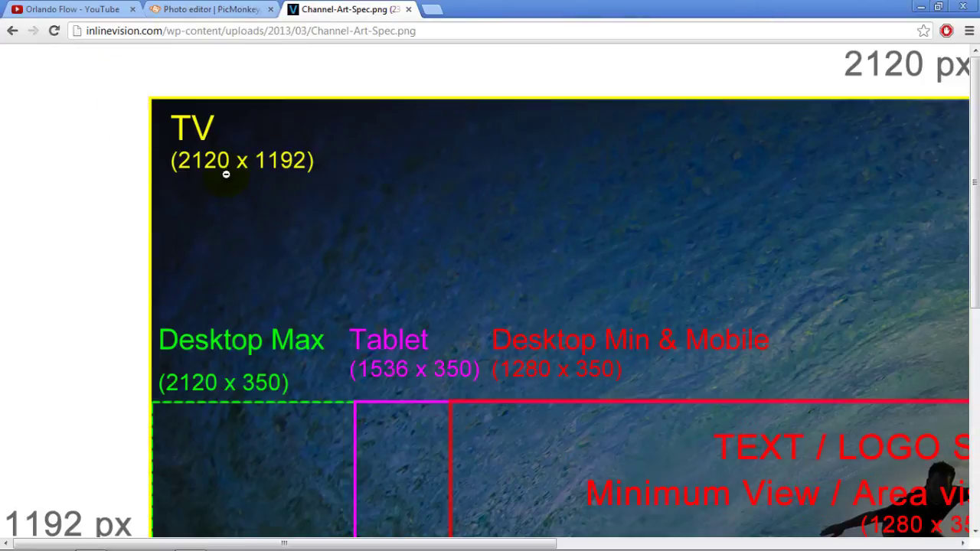
pyautogui.click(131, 158)
pyautogui.click(89, 27)
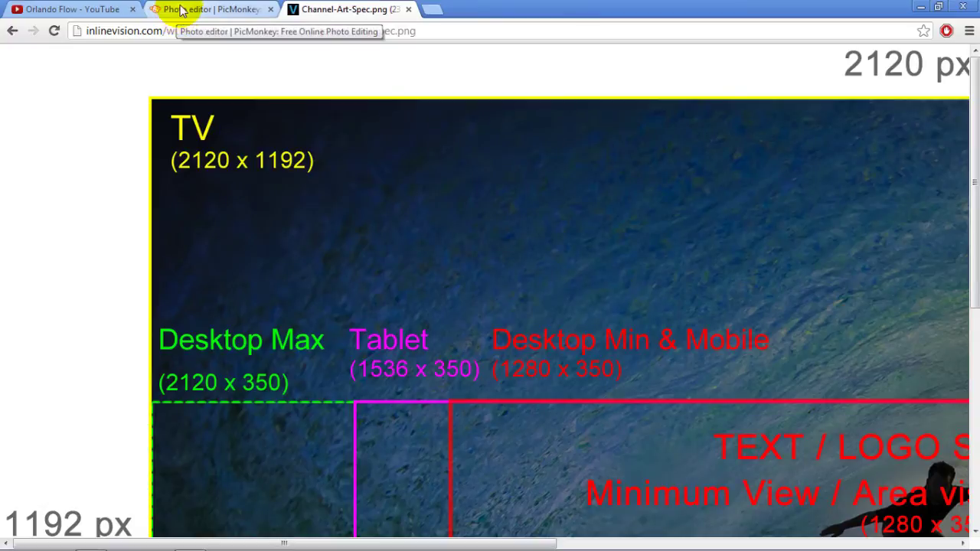
pyautogui.click(176, 9)
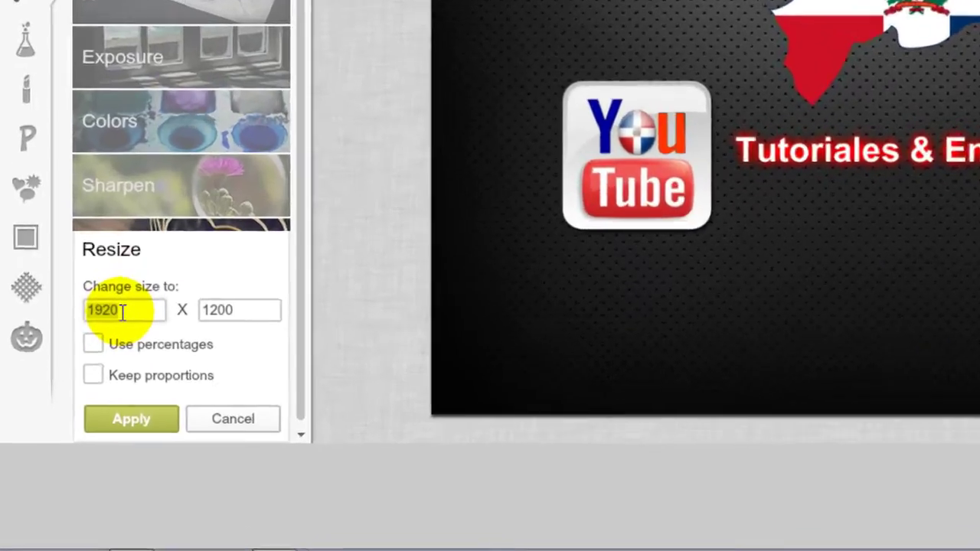
# Set the banner width to 2120 and height to 1192 pixels and apply.
pyautogui.write('2120')
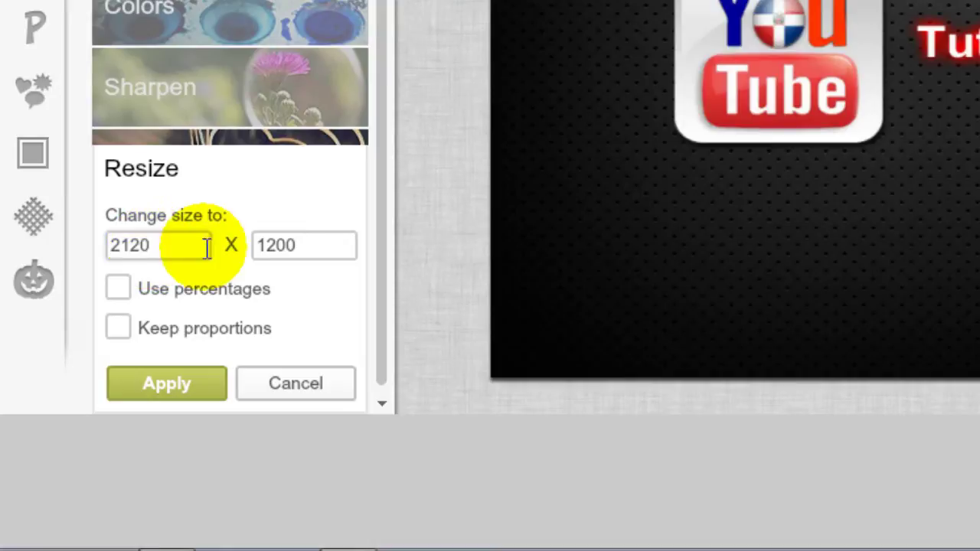
pyautogui.doubleClick(261, 244)
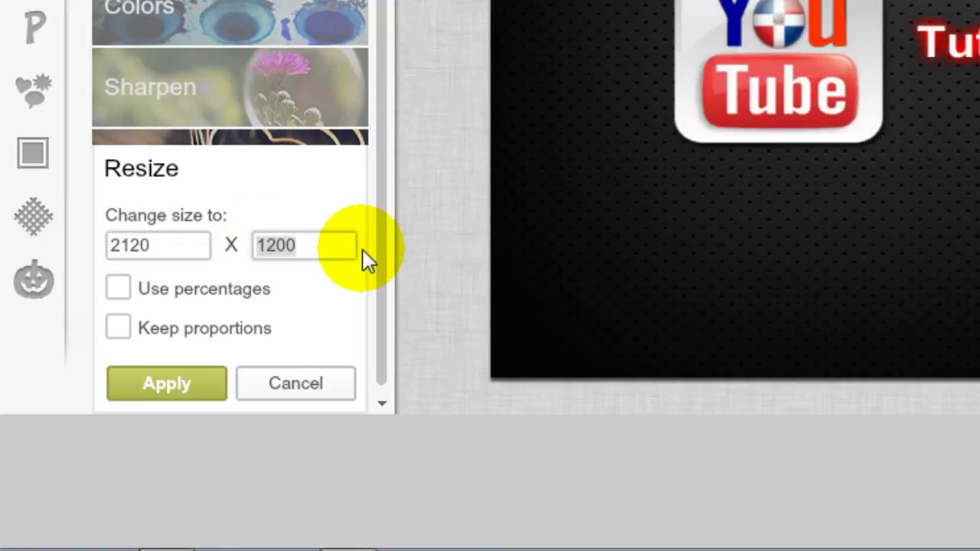
pyautogui.write('119')
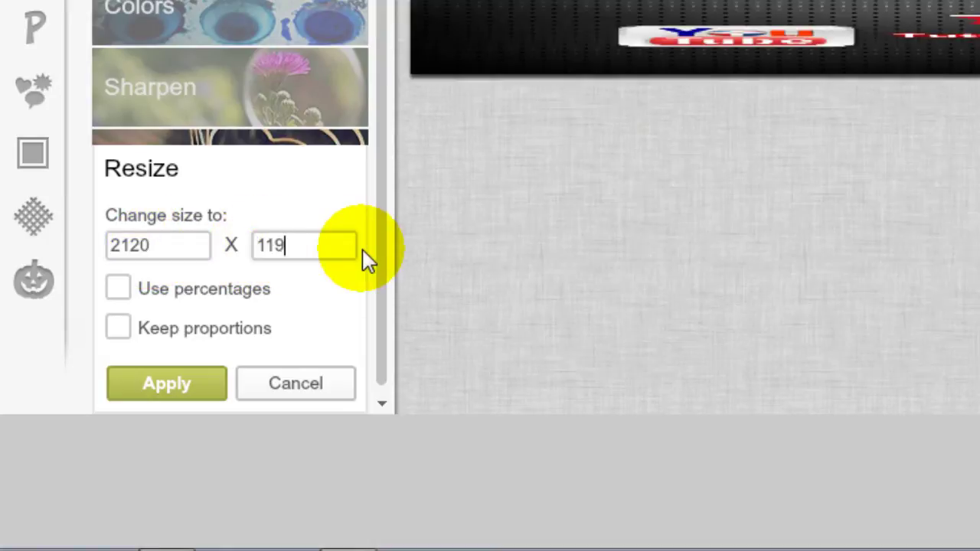
pyautogui.write('2')
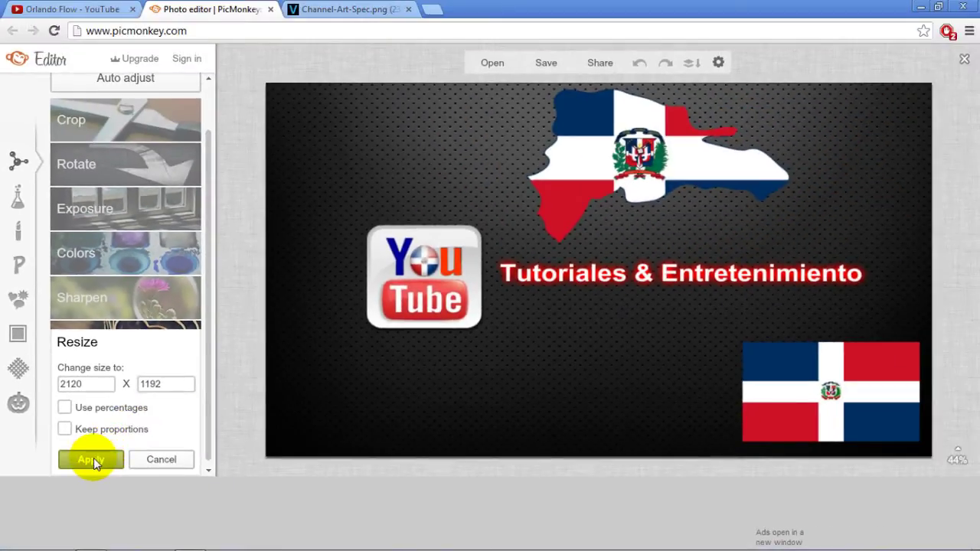
pyautogui.click(94, 458)
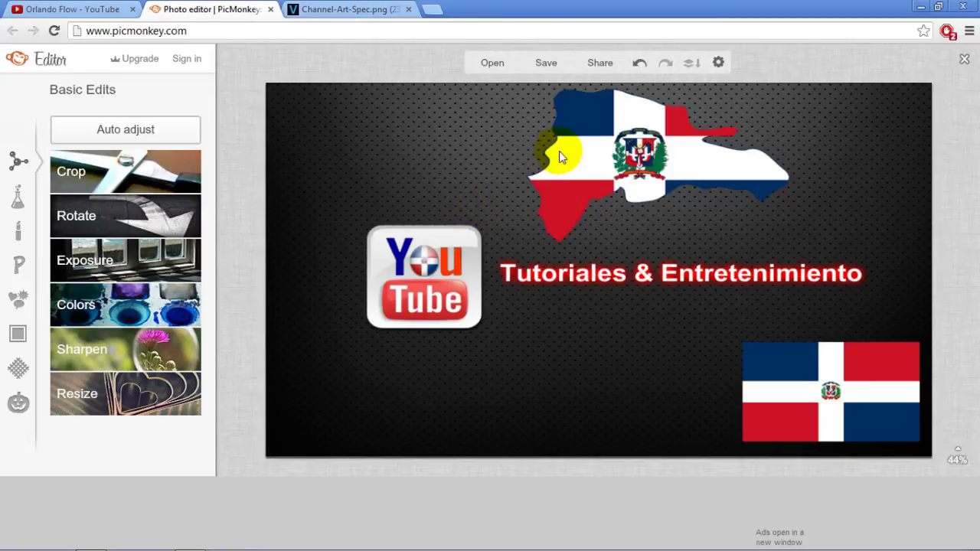
# Save the resized banner to the Background folder as banneryt.png, confirming the prompts.
pyautogui.click(548, 64)
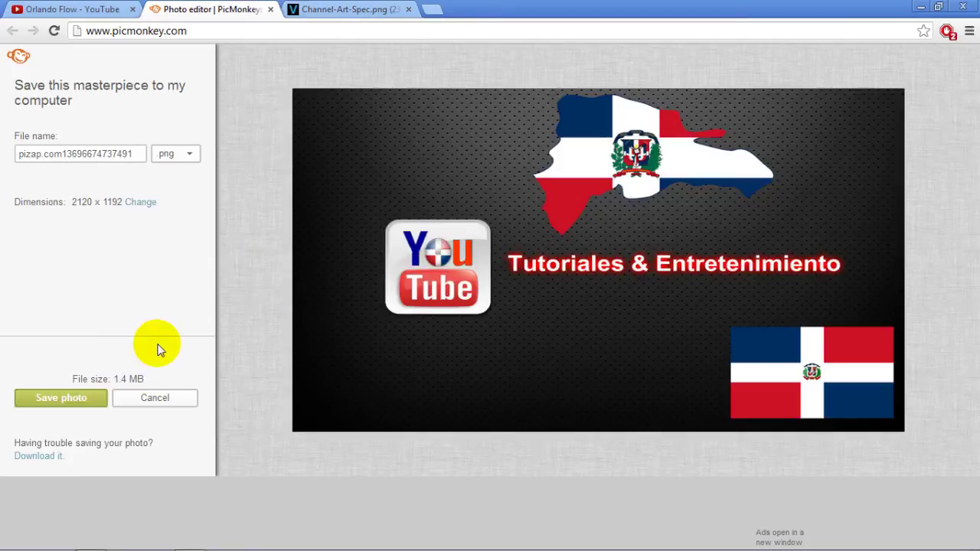
pyautogui.click(55, 406)
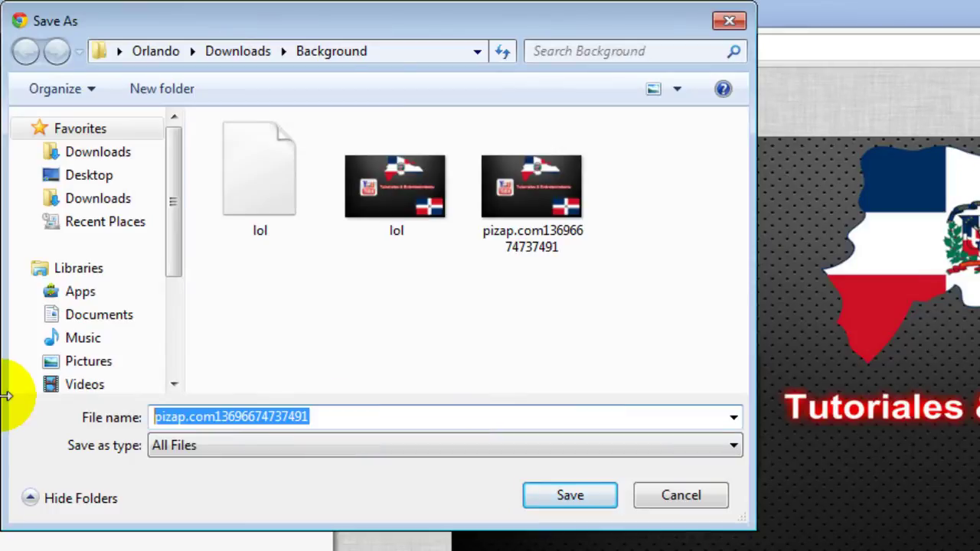
pyautogui.write('banner')
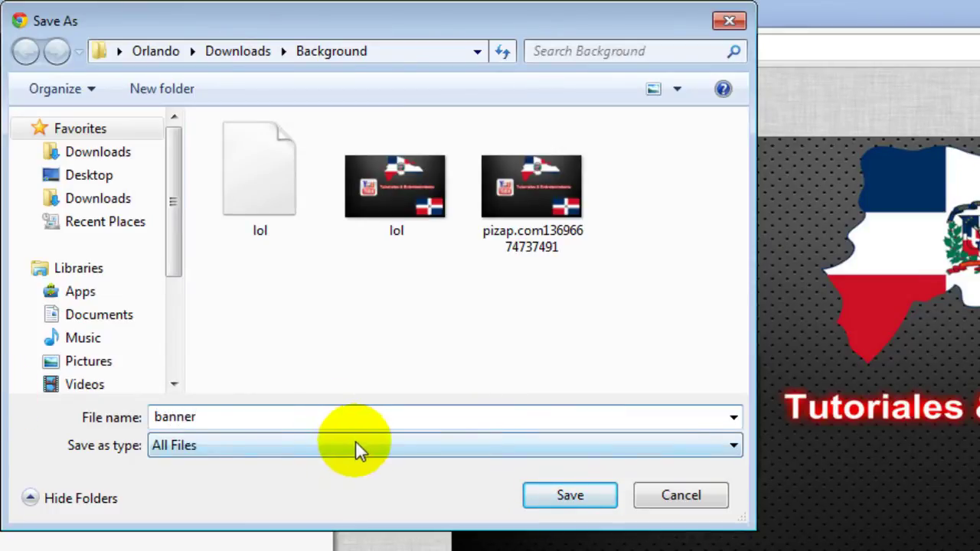
pyautogui.write('yt')
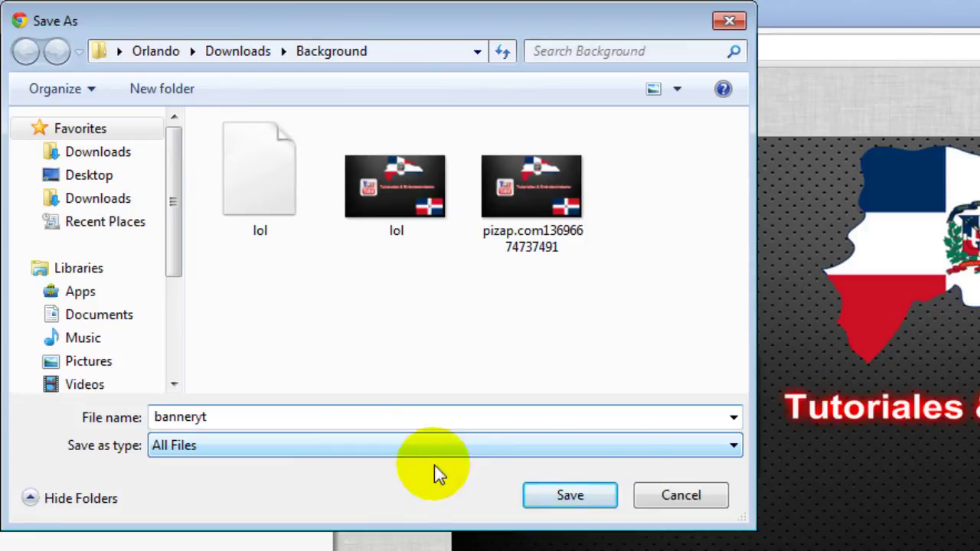
pyautogui.click(577, 491)
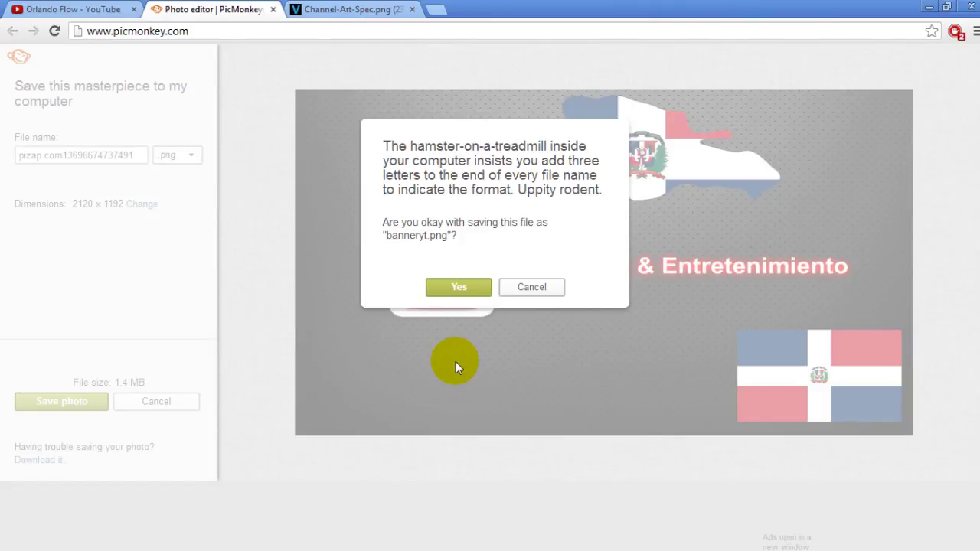
pyautogui.click(466, 287)
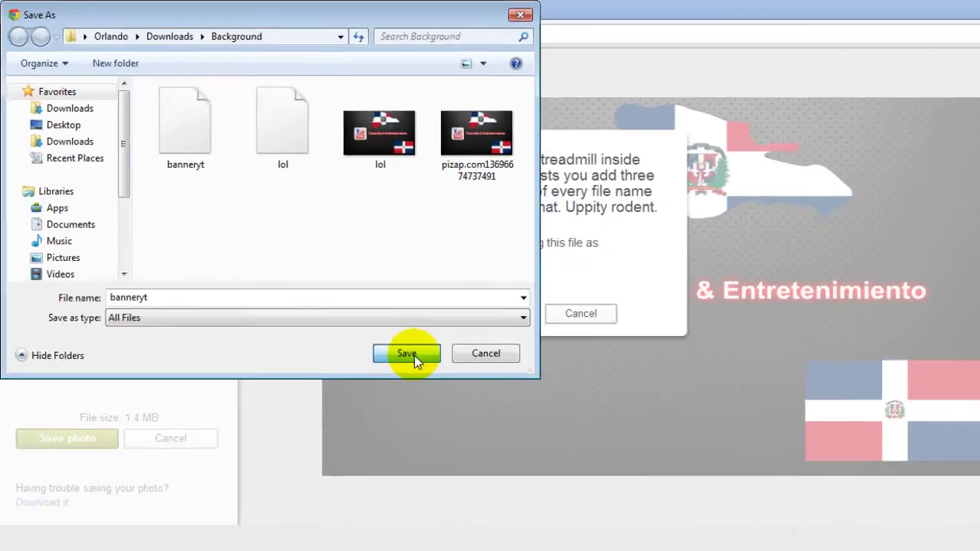
pyautogui.click(553, 469)
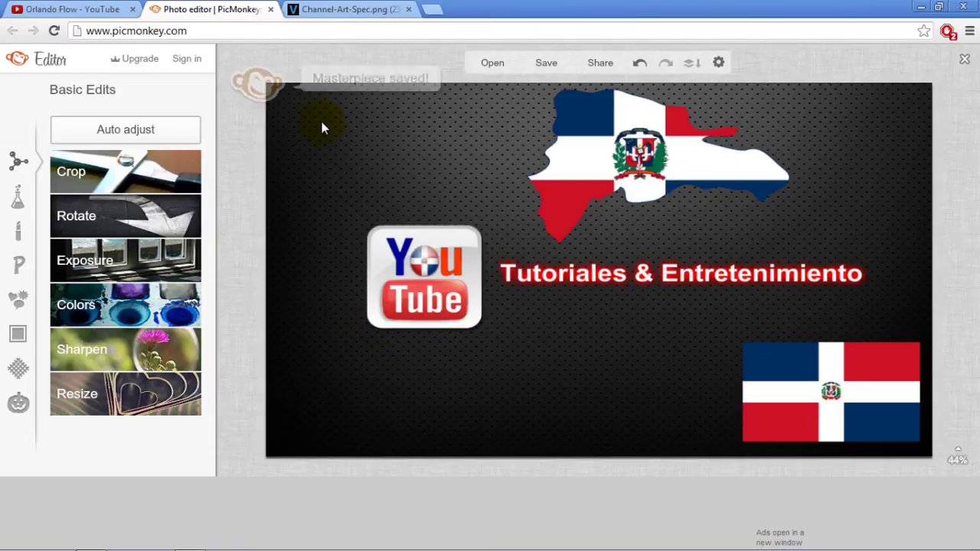
# Upload banneryt.png from the computer as the new YouTube channel art.
pyautogui.click(78, 7)
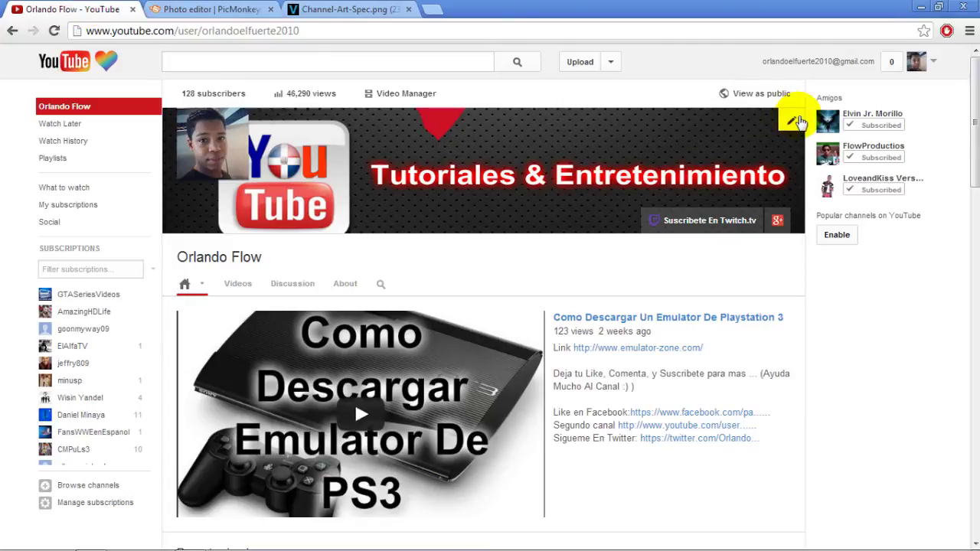
pyautogui.click(796, 121)
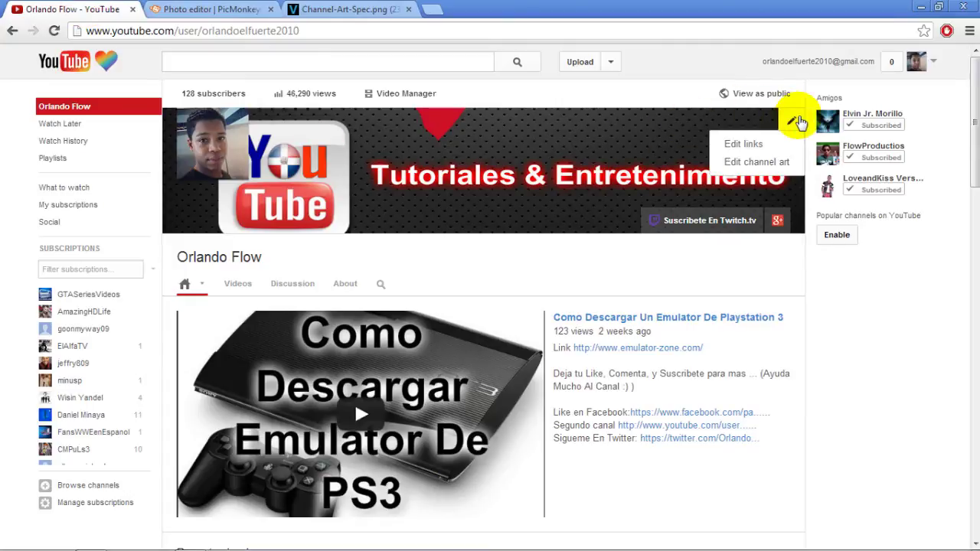
pyautogui.click(772, 163)
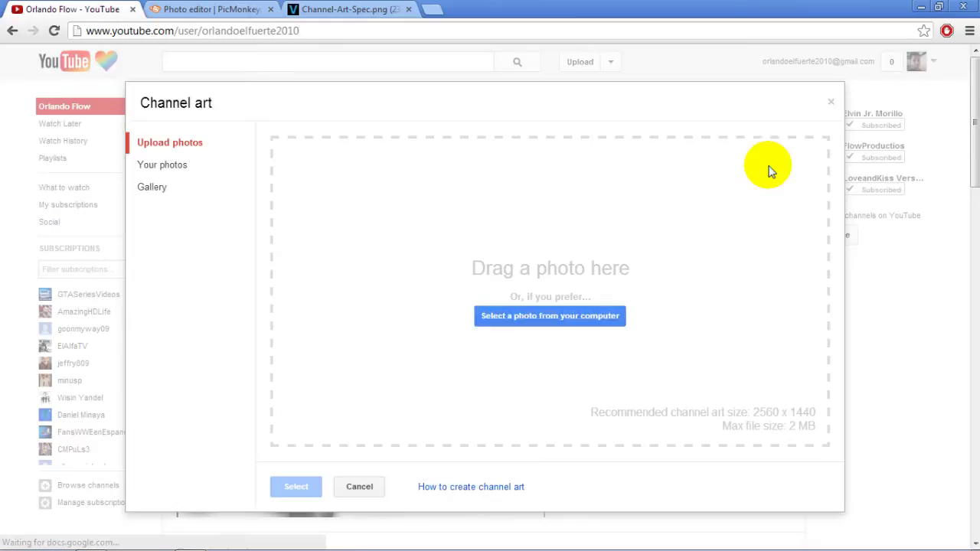
pyautogui.click(569, 317)
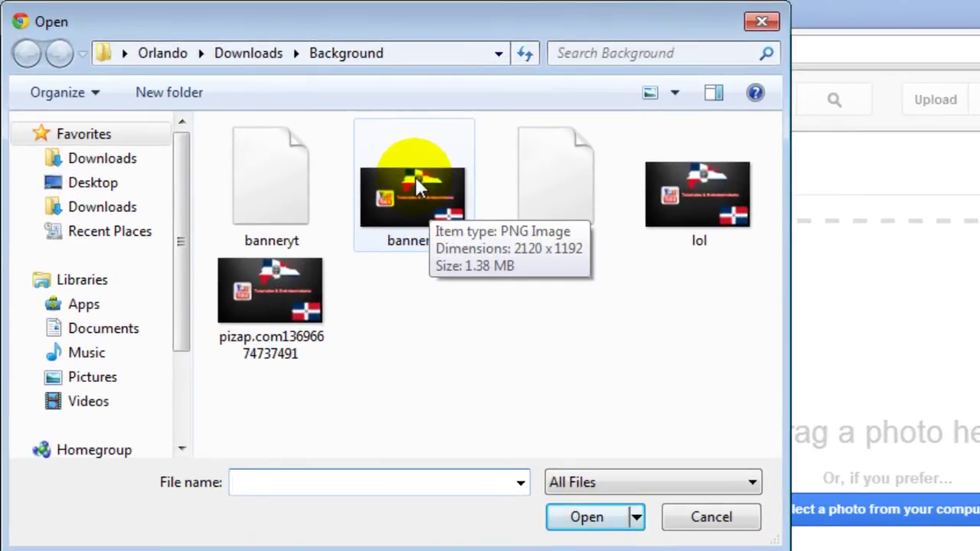
pyautogui.click(285, 124)
pyautogui.doubleClick(331, 145)
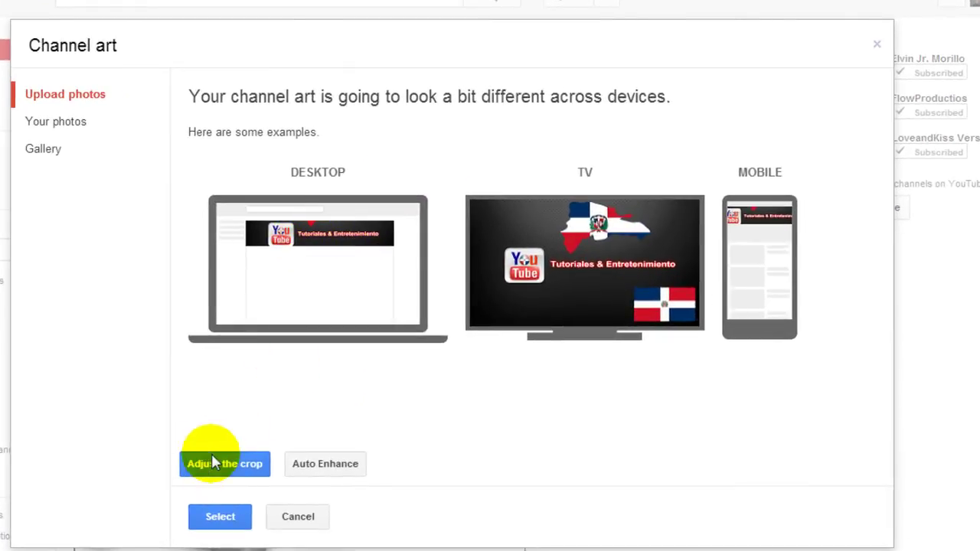
# Review the banner's crop and device previews, then select it as channel art.
pyautogui.click(212, 462)
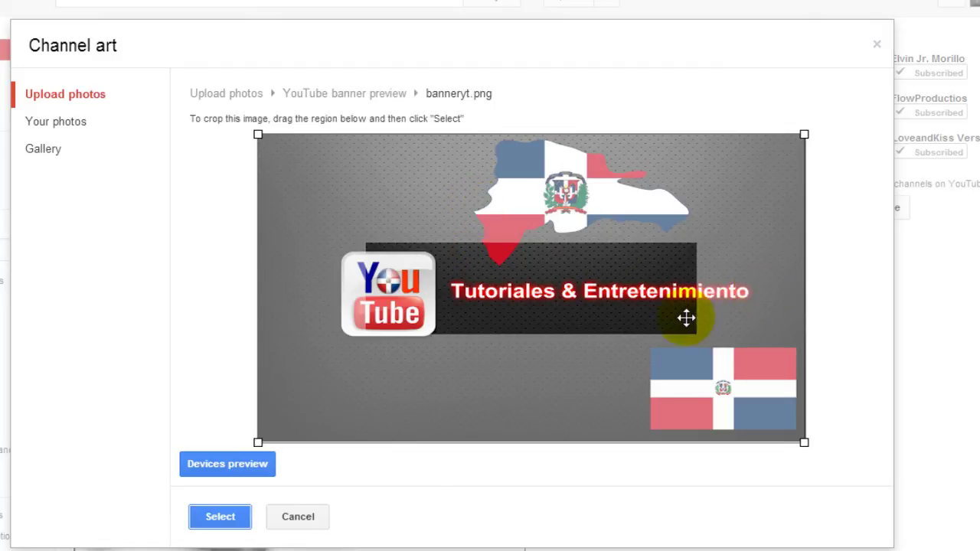
pyautogui.click(251, 466)
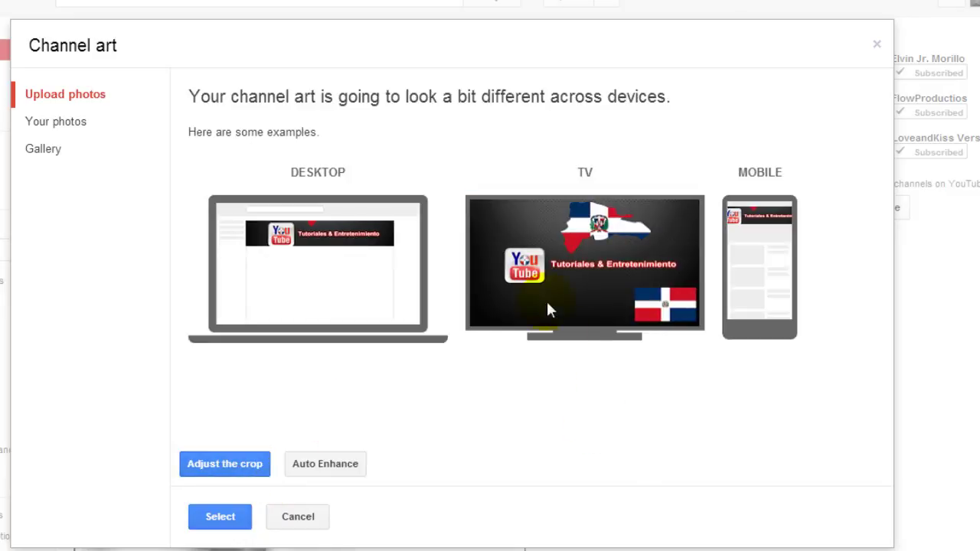
pyautogui.click(218, 517)
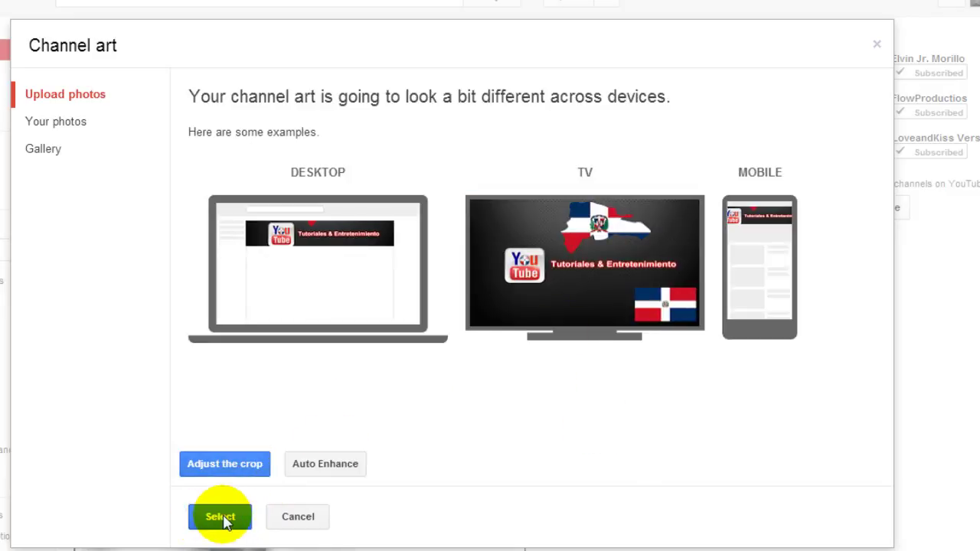
pyautogui.click(222, 518)
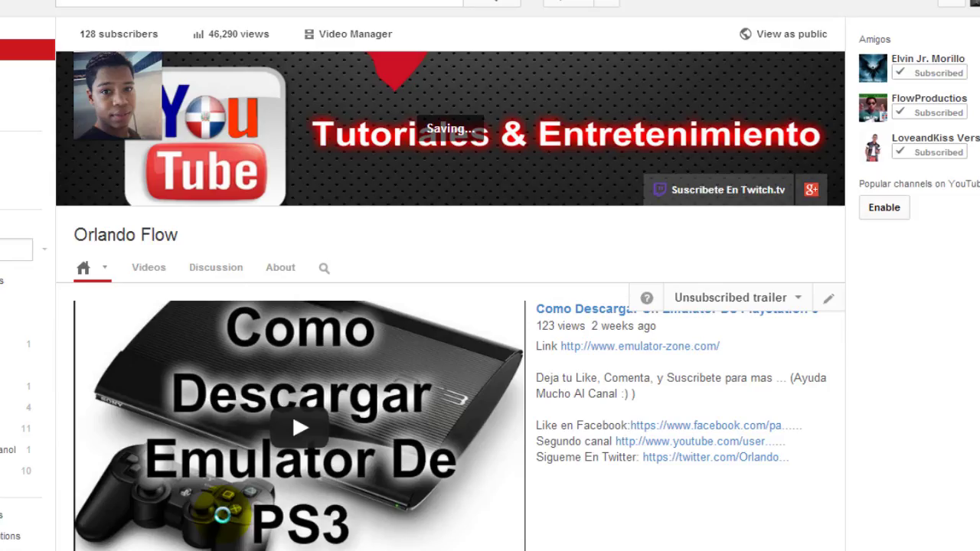